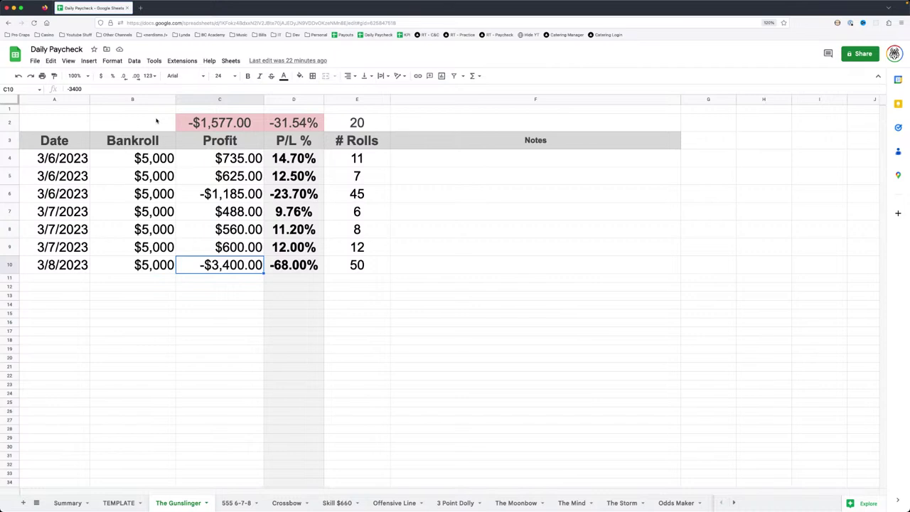
# Step: Review the profit, P/L % and roll counts of the winning and losing sessions in The Gunslinger sheet
pyautogui.press('super+equal')
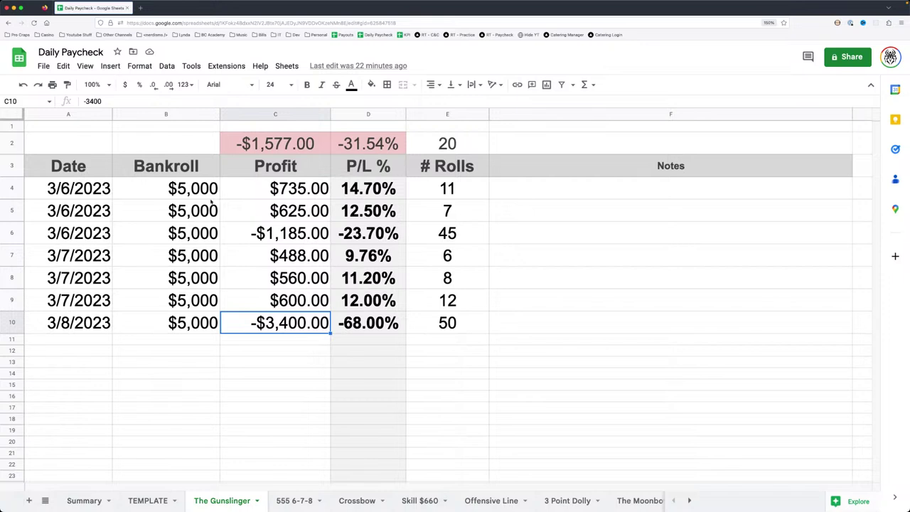
pyautogui.moveTo(235, 196); pyautogui.dragTo(428, 214)
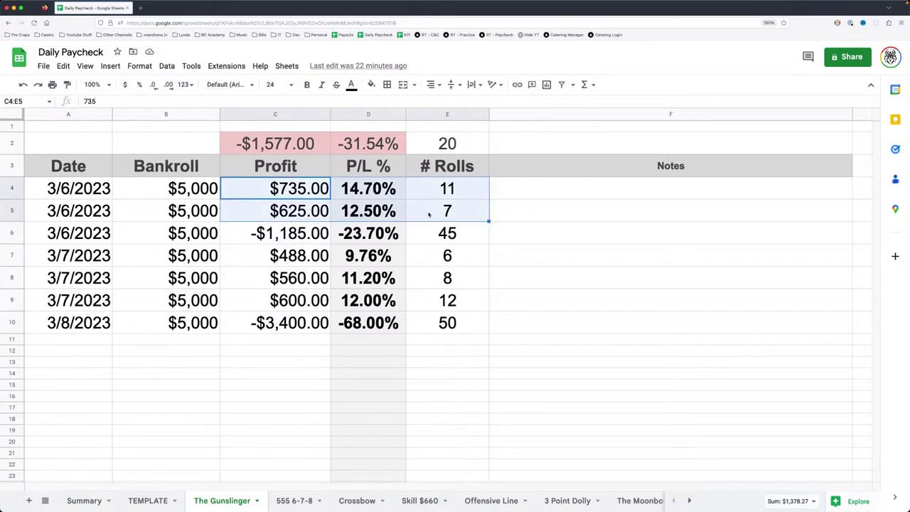
pyautogui.moveTo(284, 256); pyautogui.dragTo(439, 306)
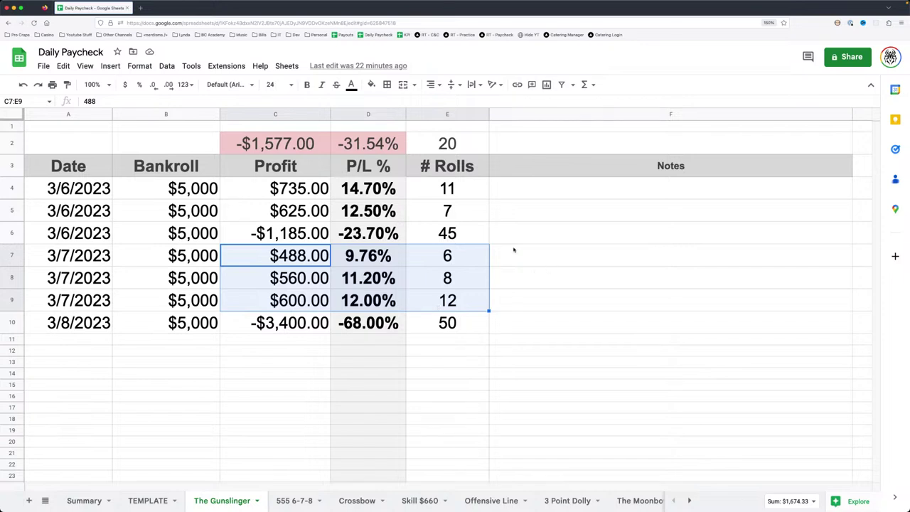
pyautogui.moveTo(453, 234); pyautogui.dragTo(71, 233)
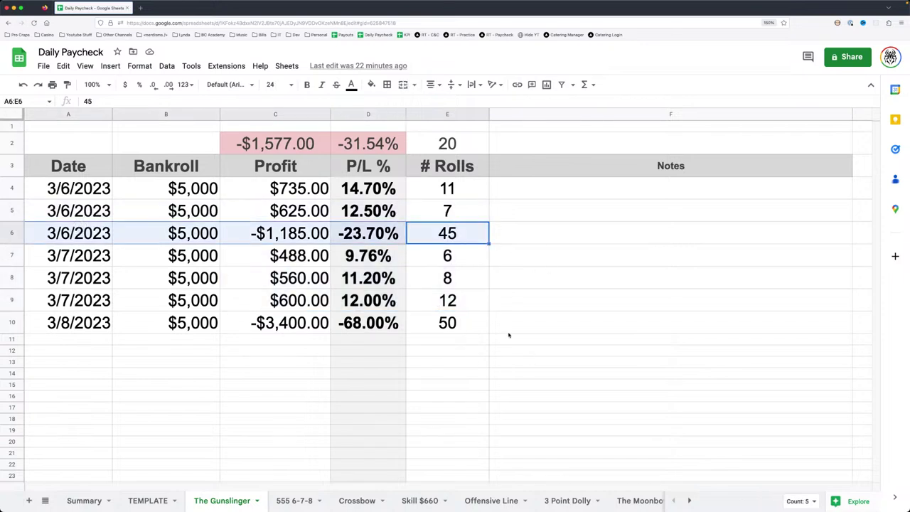
pyautogui.moveTo(425, 231); pyautogui.dragTo(91, 233)
pyautogui.moveTo(435, 321); pyautogui.dragTo(135, 317)
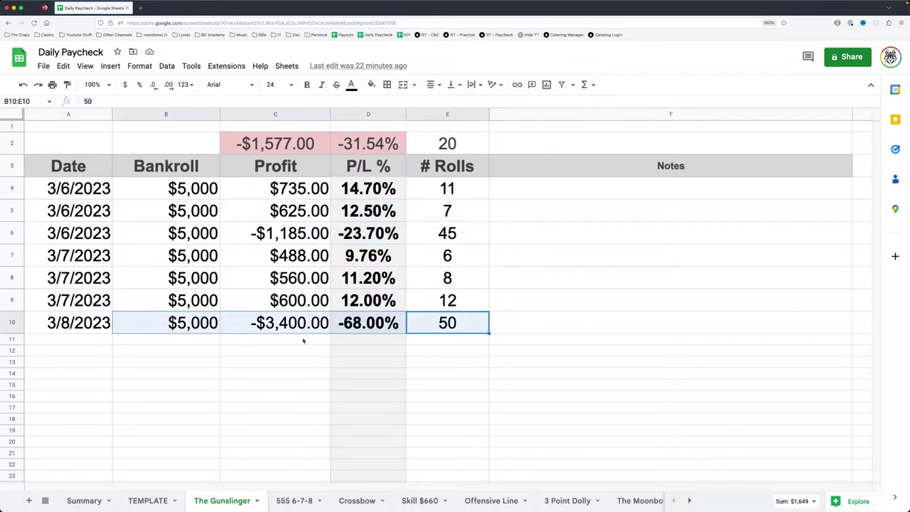
pyautogui.click(463, 324)
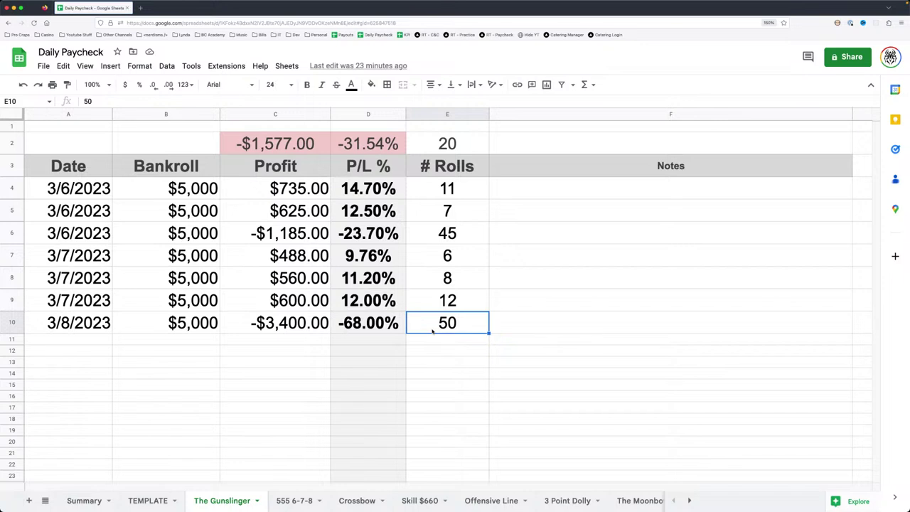
pyautogui.moveTo(452, 302); pyautogui.dragTo(93, 249)
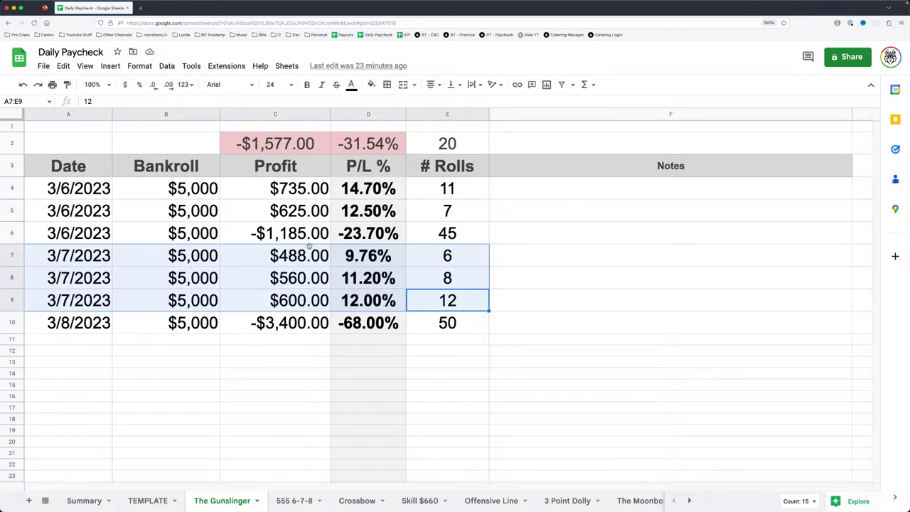
pyautogui.moveTo(105, 234); pyautogui.dragTo(441, 239)
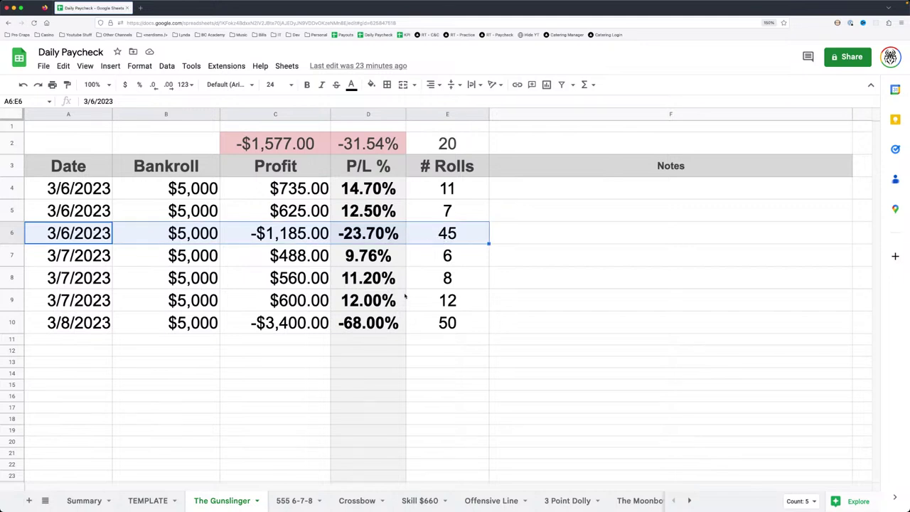
# Step: Examine the profits, losses and roll counts of the individual sessions in the 555 6-7-8 sheet
pyautogui.click(292, 501)
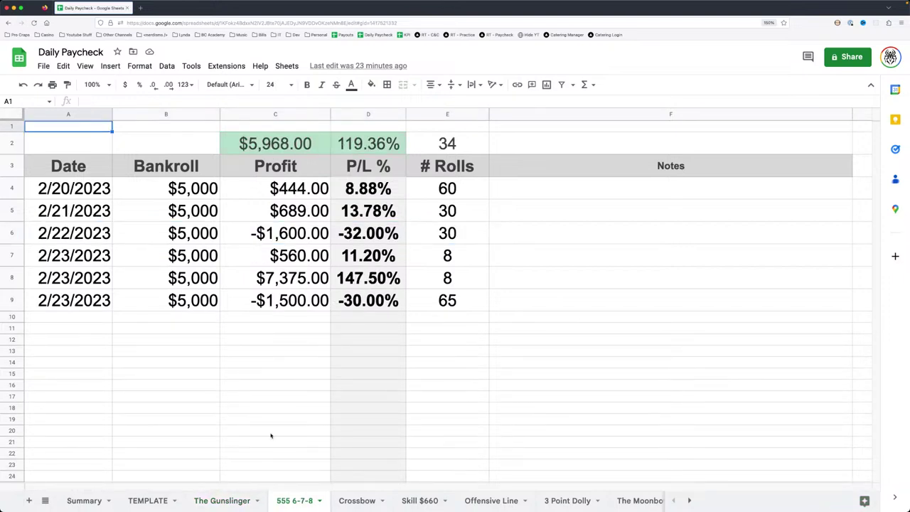
pyautogui.click(277, 240)
pyautogui.click(282, 307)
pyautogui.moveTo(452, 234); pyautogui.dragTo(284, 234)
pyautogui.moveTo(446, 300); pyautogui.dragTo(290, 302)
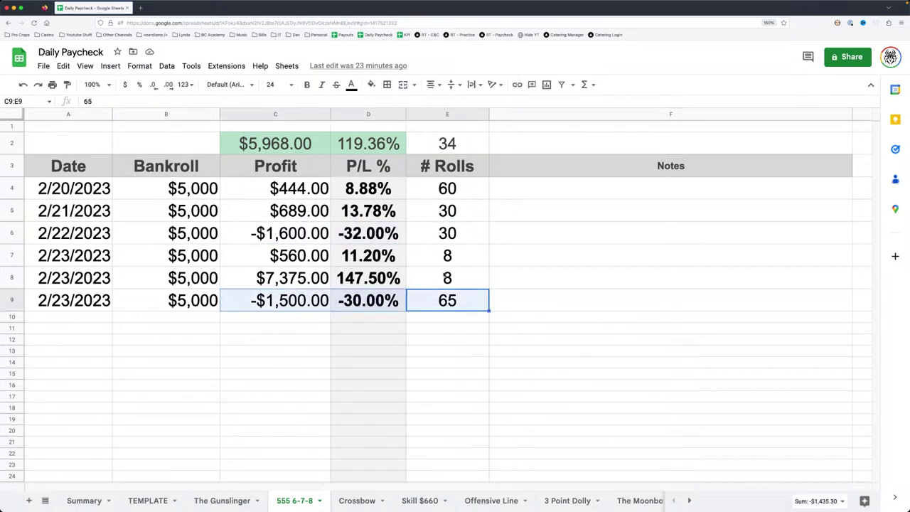
pyautogui.click(445, 278)
pyautogui.click(444, 298)
pyautogui.click(446, 282)
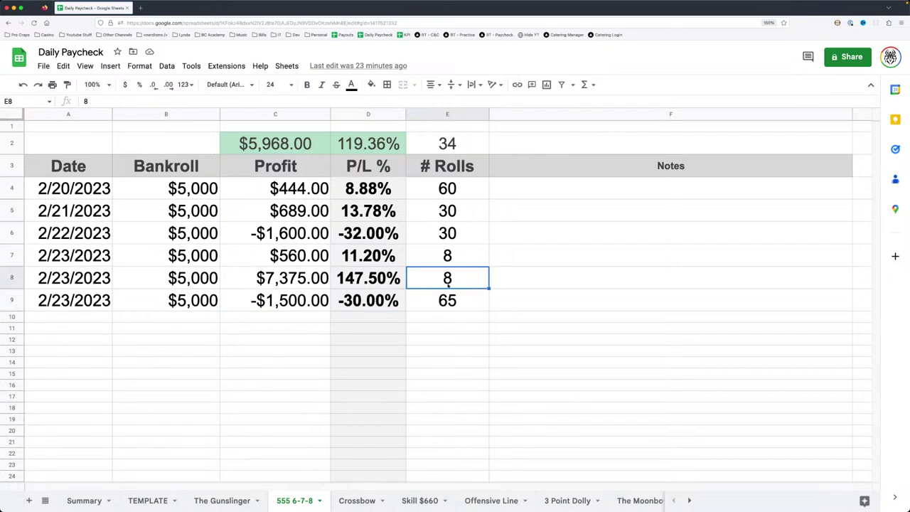
pyautogui.press('Left')
pyautogui.press('Left')
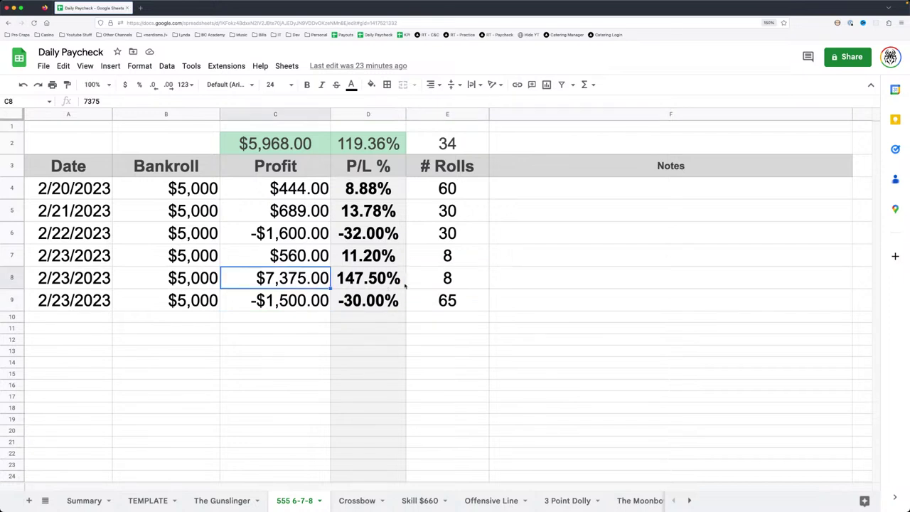
pyautogui.click(453, 285)
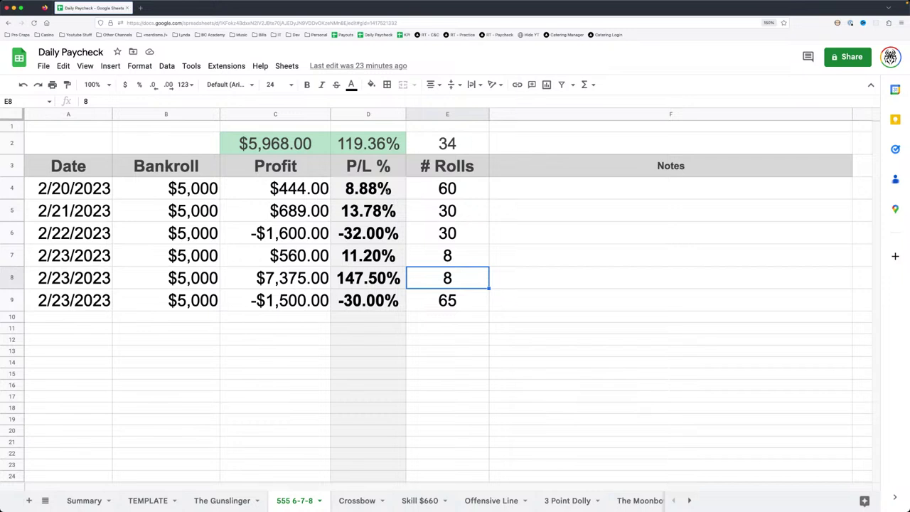
pyautogui.moveTo(306, 190); pyautogui.dragTo(426, 208)
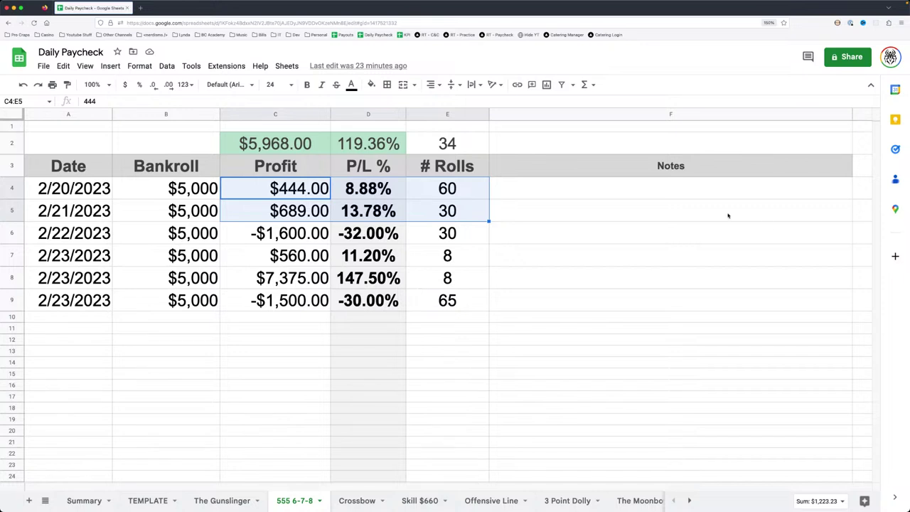
pyautogui.moveTo(309, 189); pyautogui.dragTo(451, 212)
# Step: Add the note "34 Roller" to the row 8 session of the 555 6-7-8 sheet
pyautogui.click(444, 278)
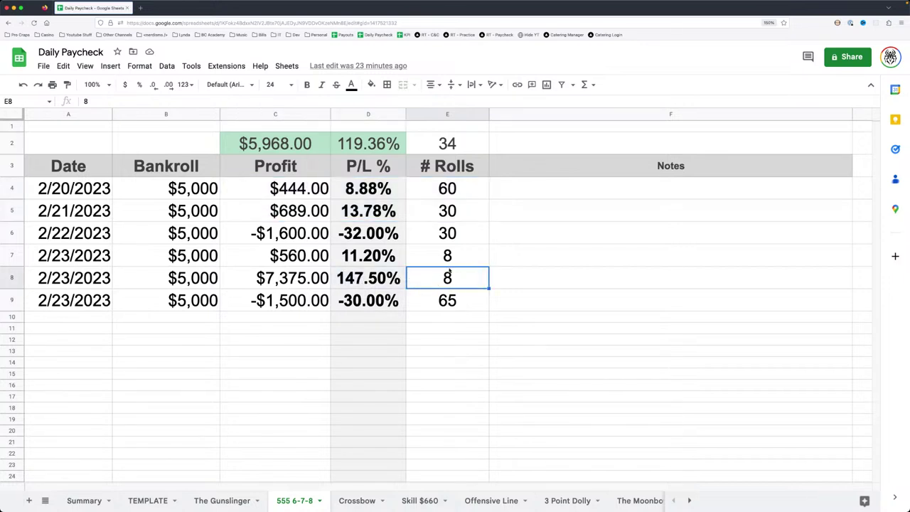
pyautogui.doubleClick(447, 277)
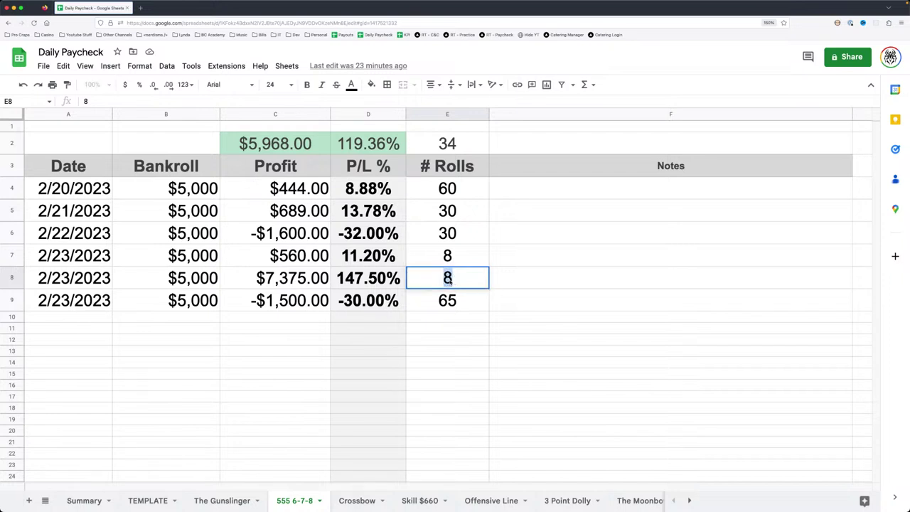
pyautogui.click(526, 280)
pyautogui.write('34')
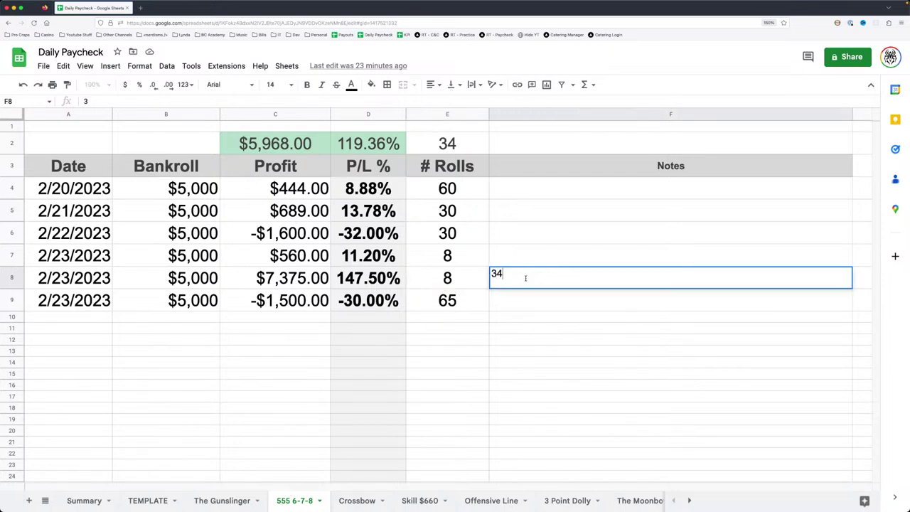
pyautogui.write(' Roller')
pyautogui.press('Return')
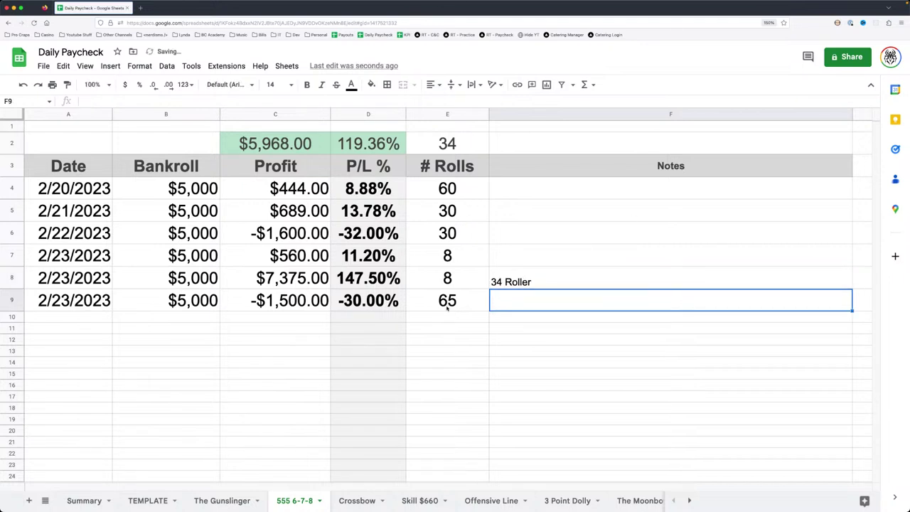
# Step: Compare the row 9 session with The Gunslinger sheet and with the 2/17/2023 session of the Offensive Line sheet
pyautogui.moveTo(446, 302); pyautogui.dragTo(110, 300)
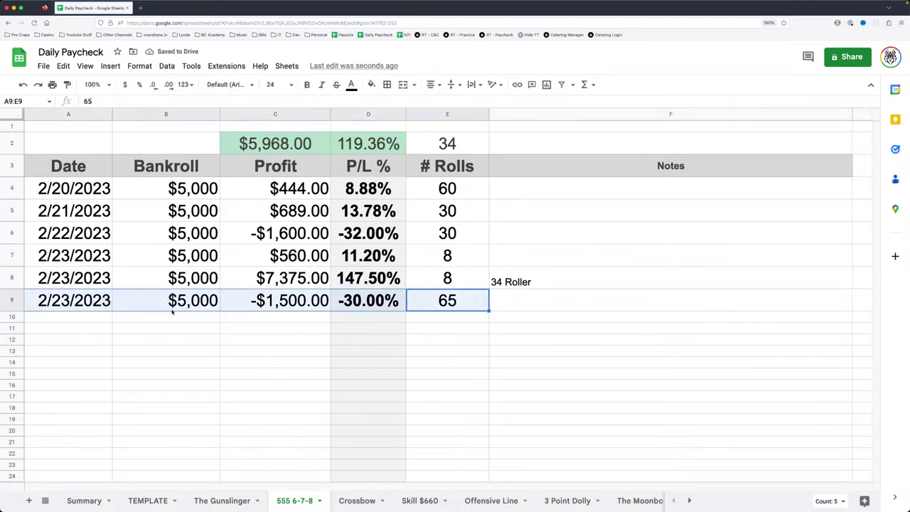
pyautogui.click(222, 501)
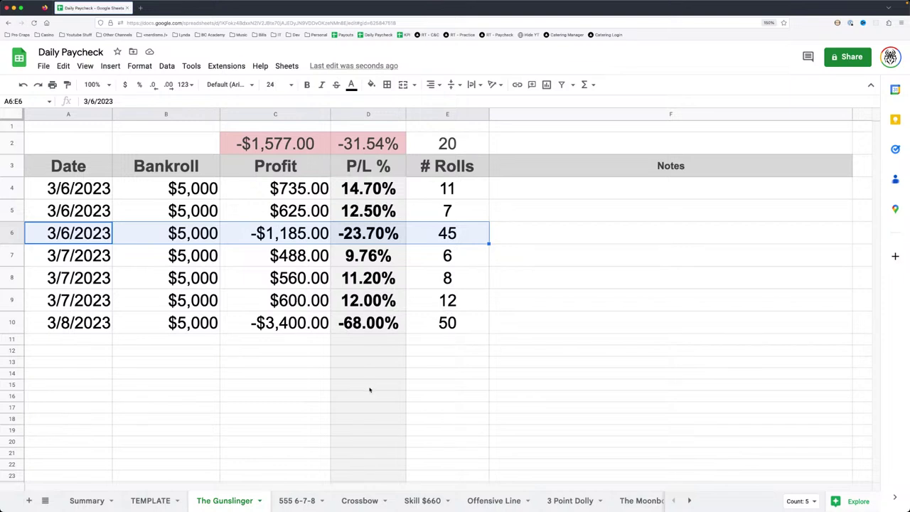
pyautogui.click(478, 502)
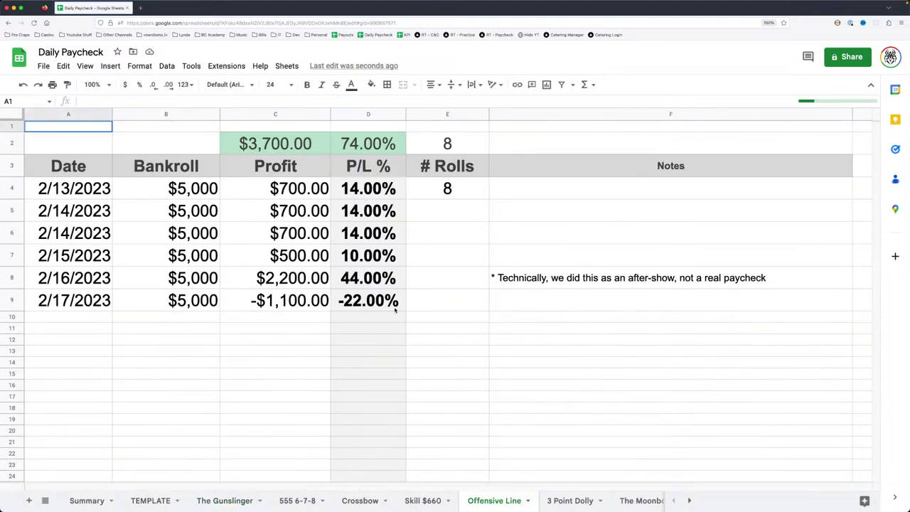
pyautogui.moveTo(451, 208); pyautogui.dragTo(449, 296)
pyautogui.click(449, 296)
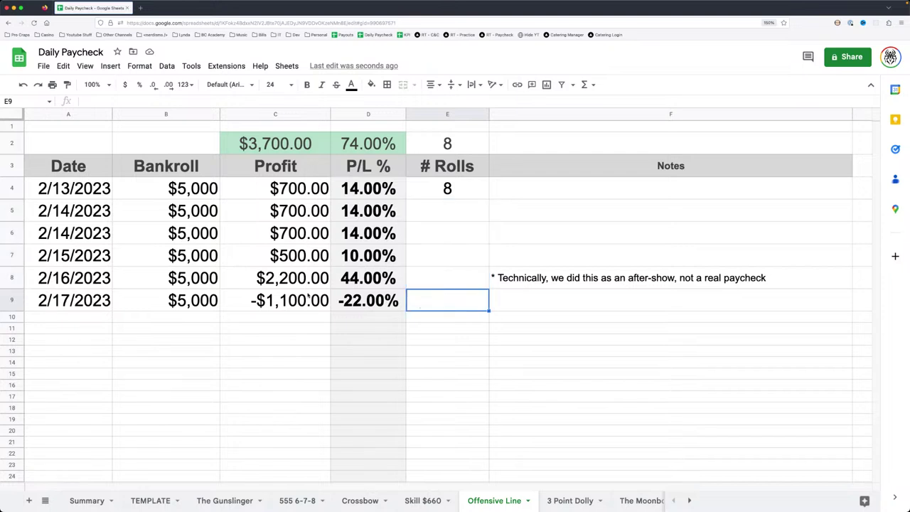
pyautogui.moveTo(178, 303); pyautogui.dragTo(365, 307)
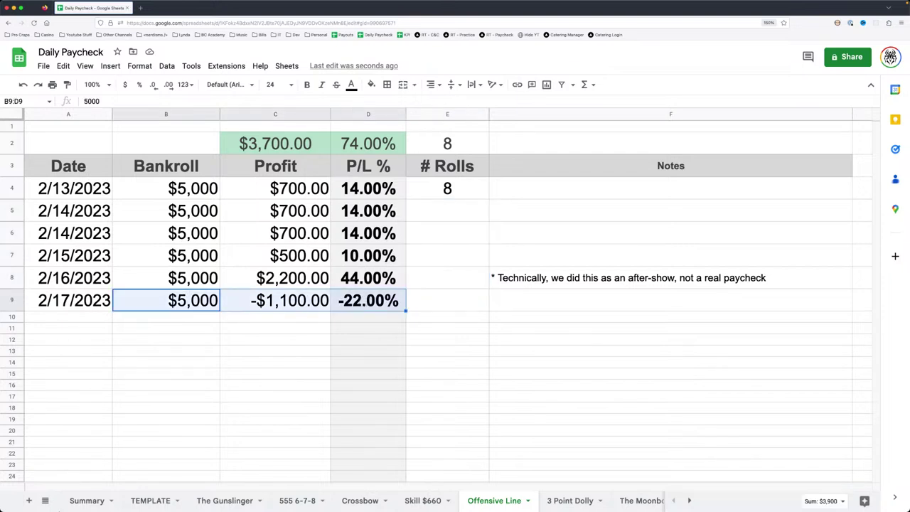
# Step: Compare The Gunslinger's results on the Summary sheet with the strategies ranked above it and with Hedgeless Horseman
pyautogui.click(89, 502)
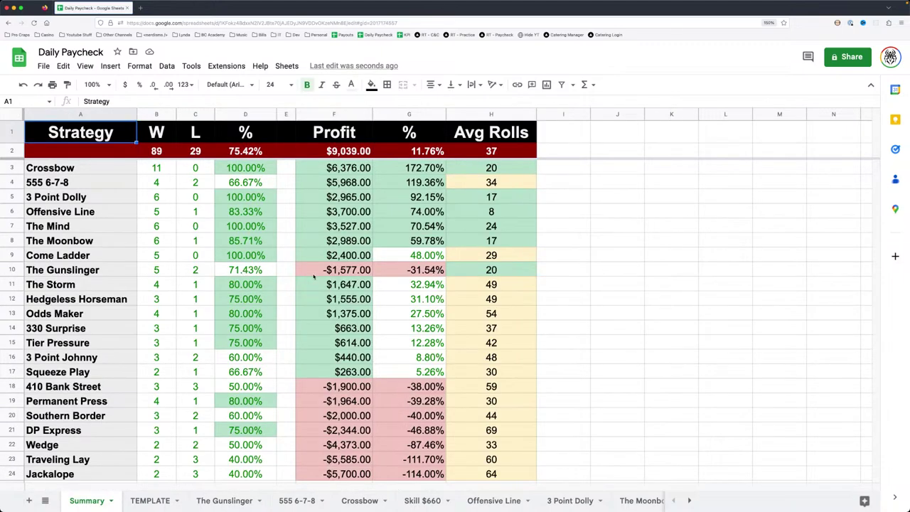
pyautogui.click(242, 270)
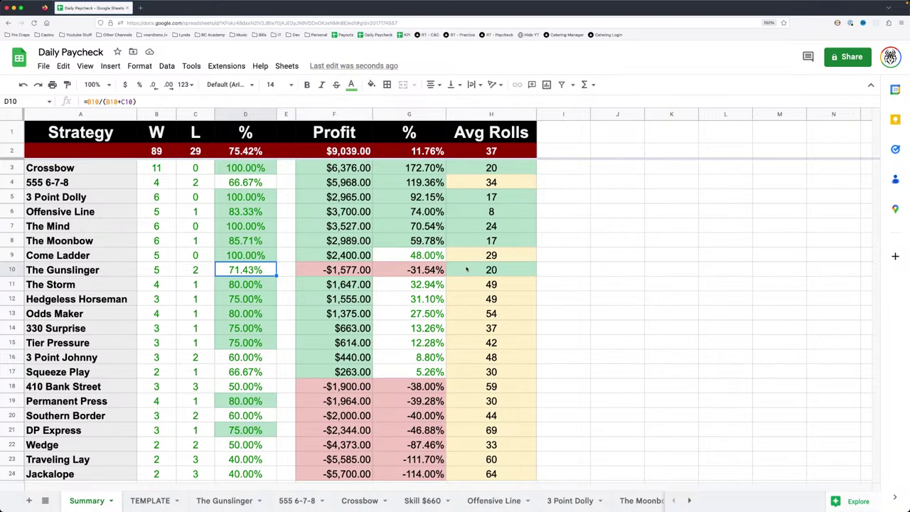
pyautogui.moveTo(491, 241); pyautogui.dragTo(72, 170)
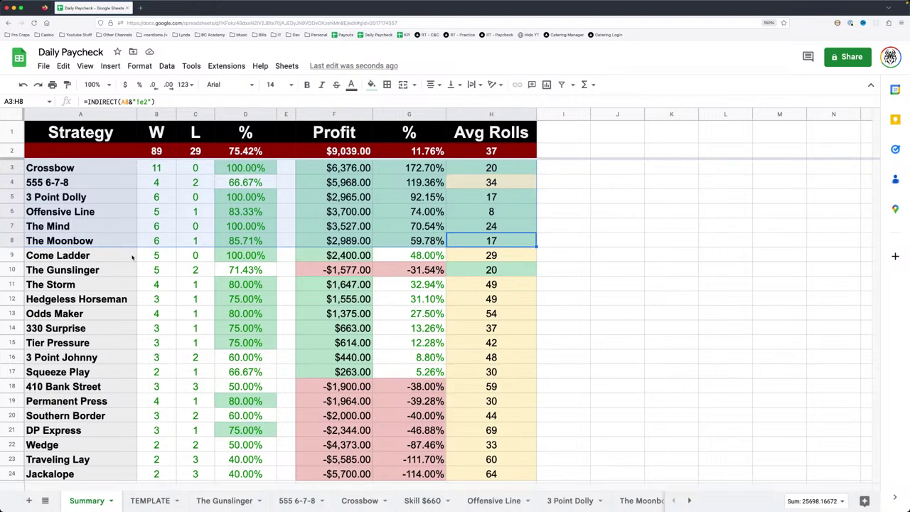
pyautogui.click(424, 257)
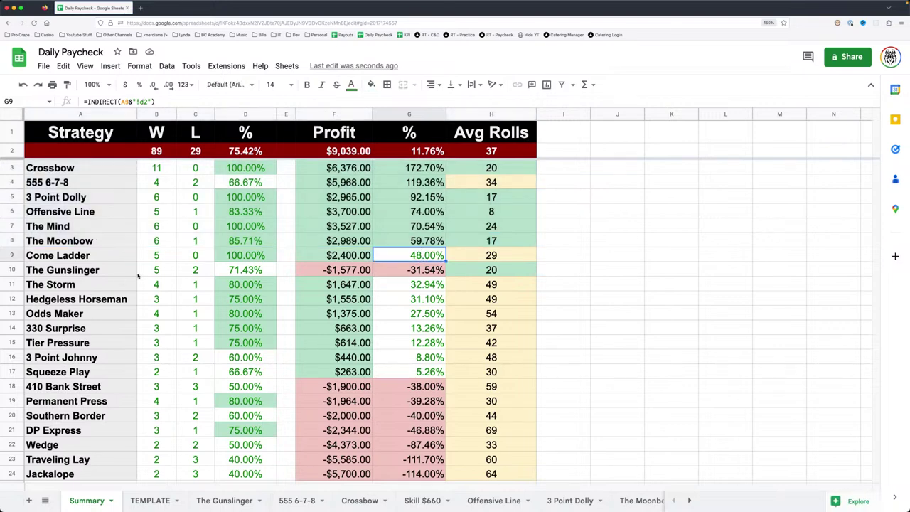
pyautogui.moveTo(125, 300); pyautogui.dragTo(498, 307)
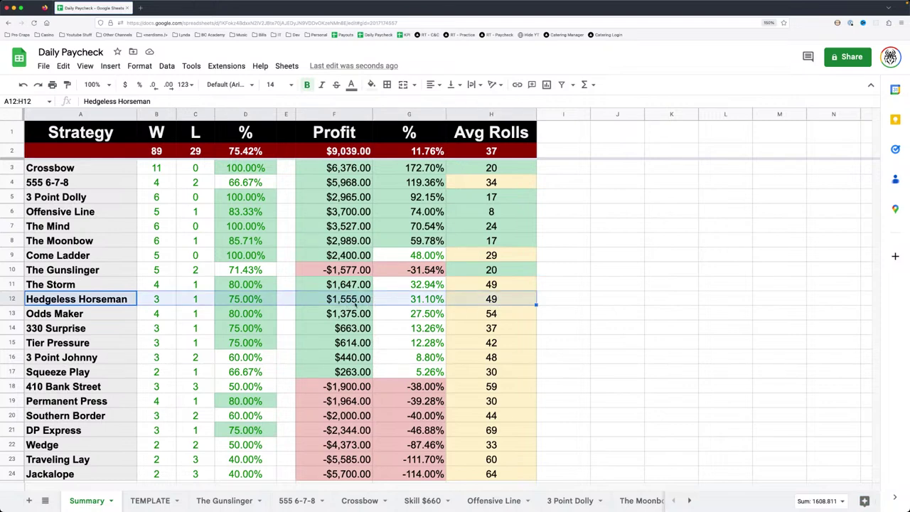
pyautogui.doubleClick(196, 299)
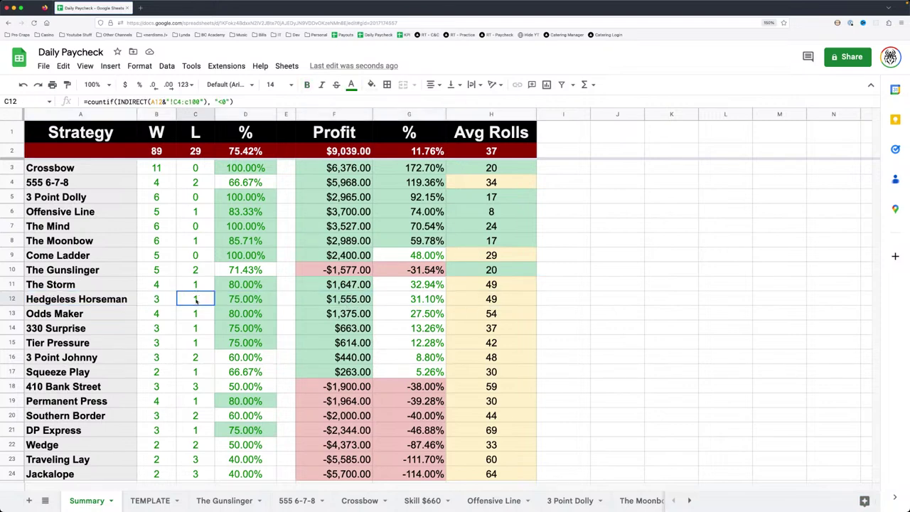
pyautogui.press('Escape')
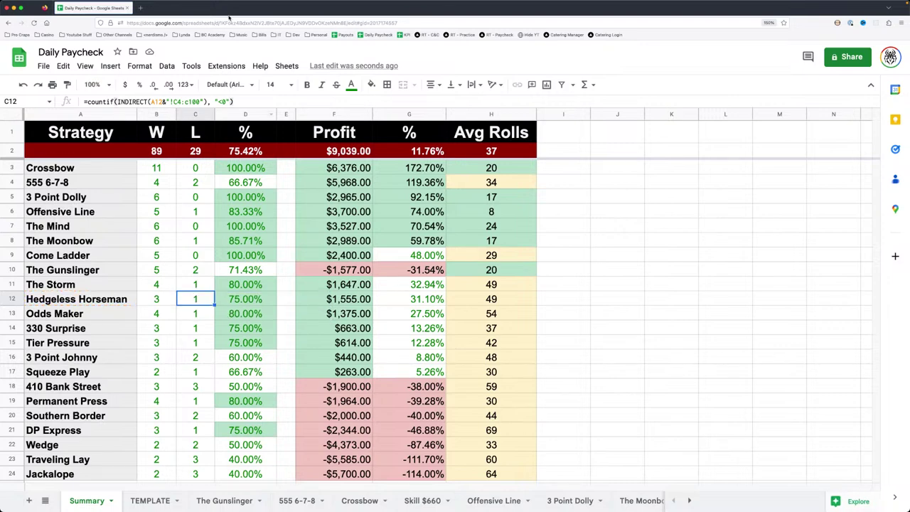